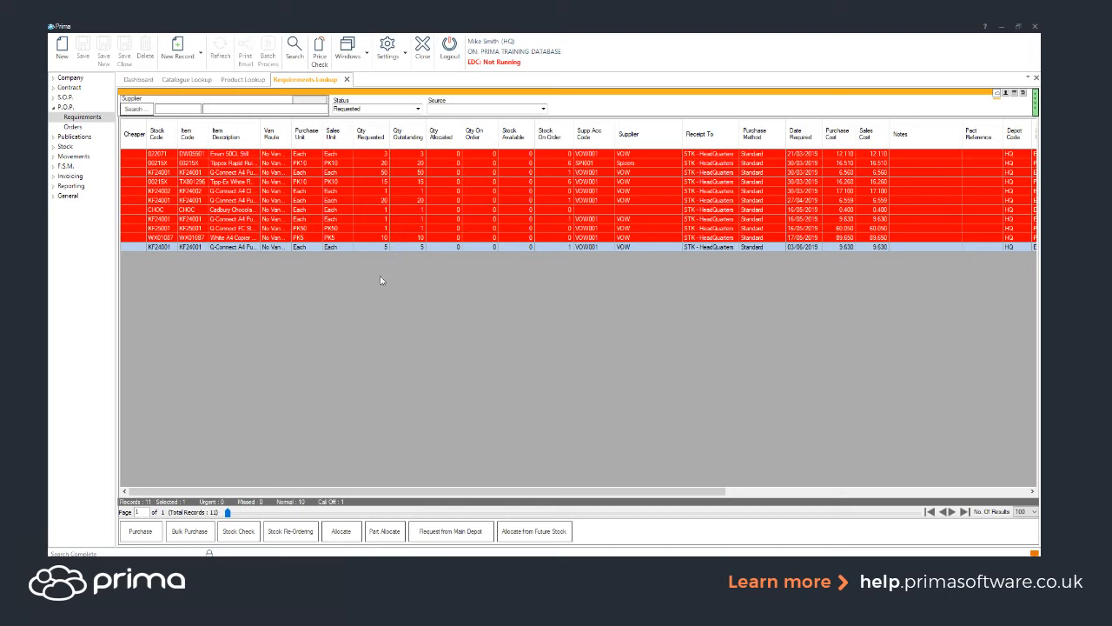
Step: Create a new requirement for product KF24001 from supplier VOW with a quantity of 1, and close the created requirement record
left_click(178, 52)
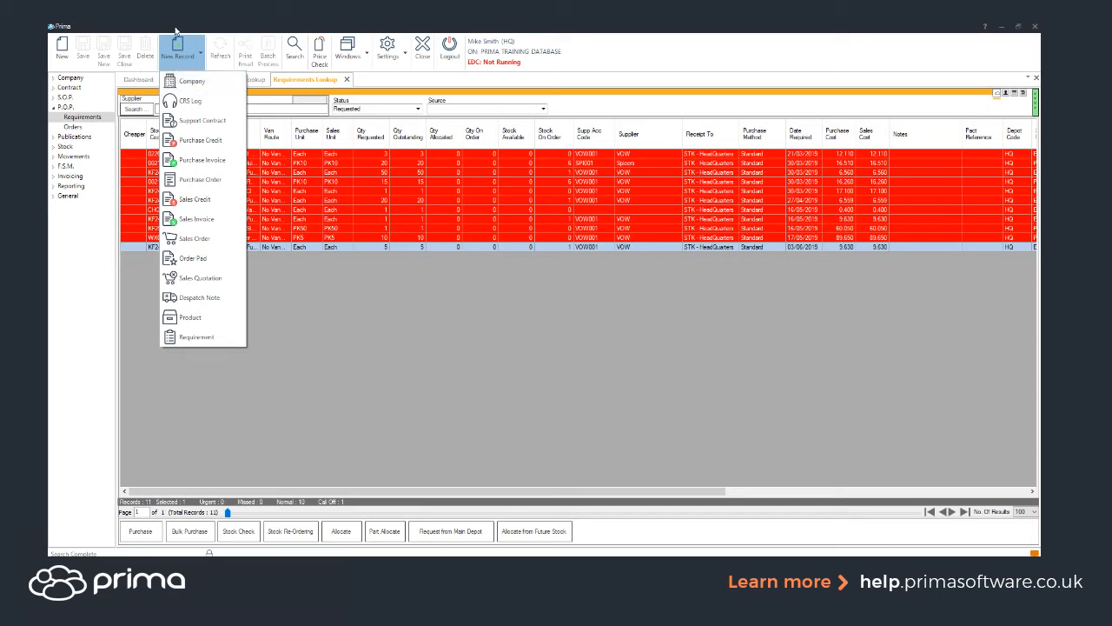
left_click(199, 345)
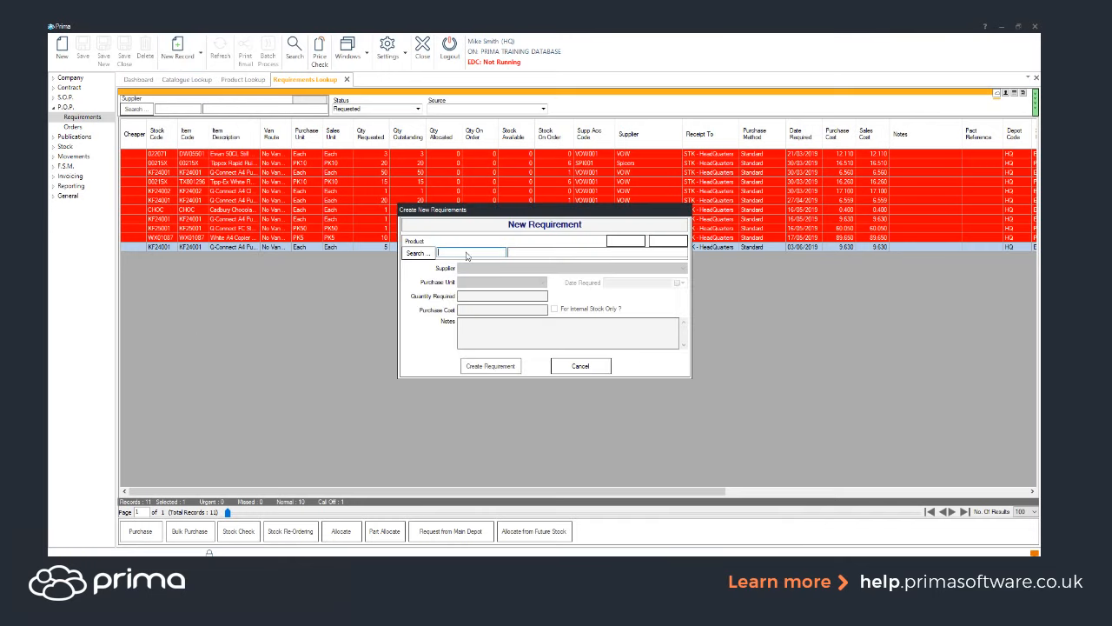
type("kf24001")
key("Tab")
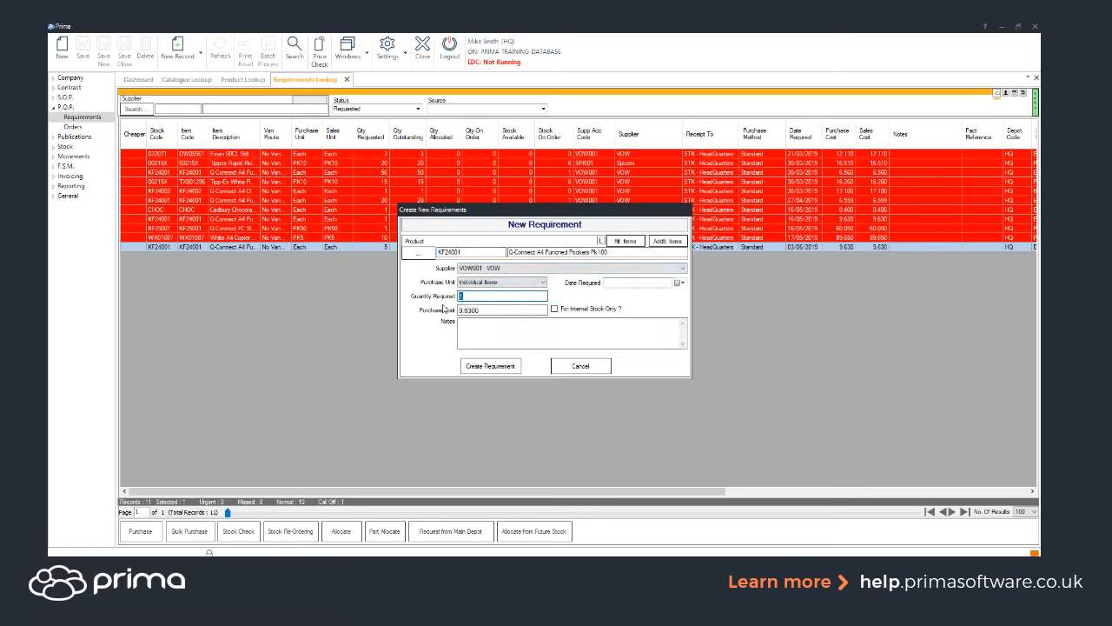
left_click(469, 270)
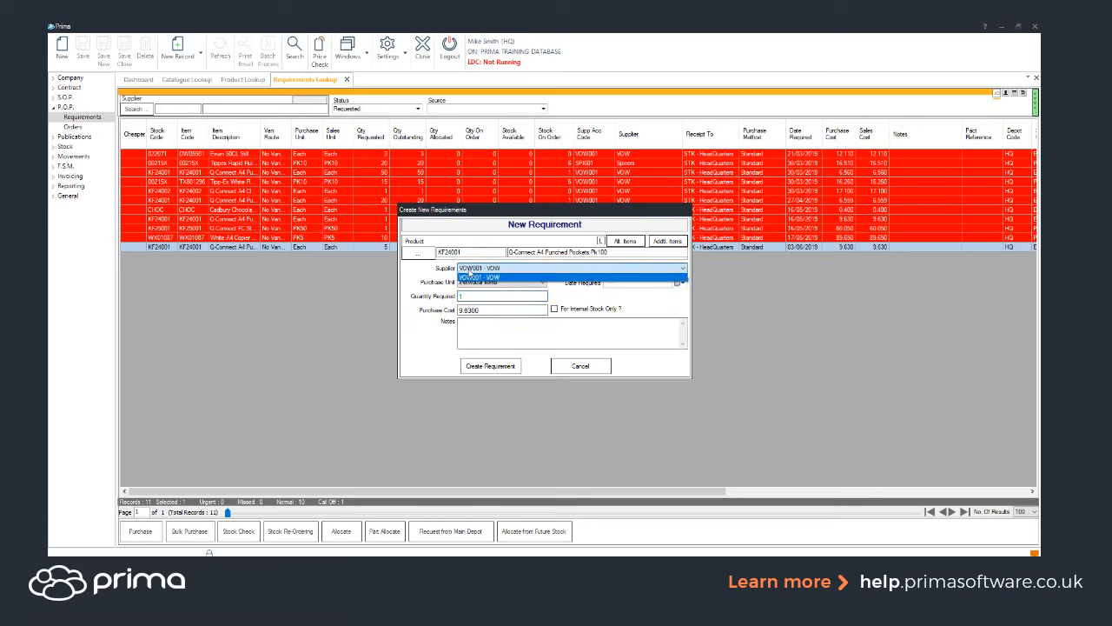
left_click(470, 277)
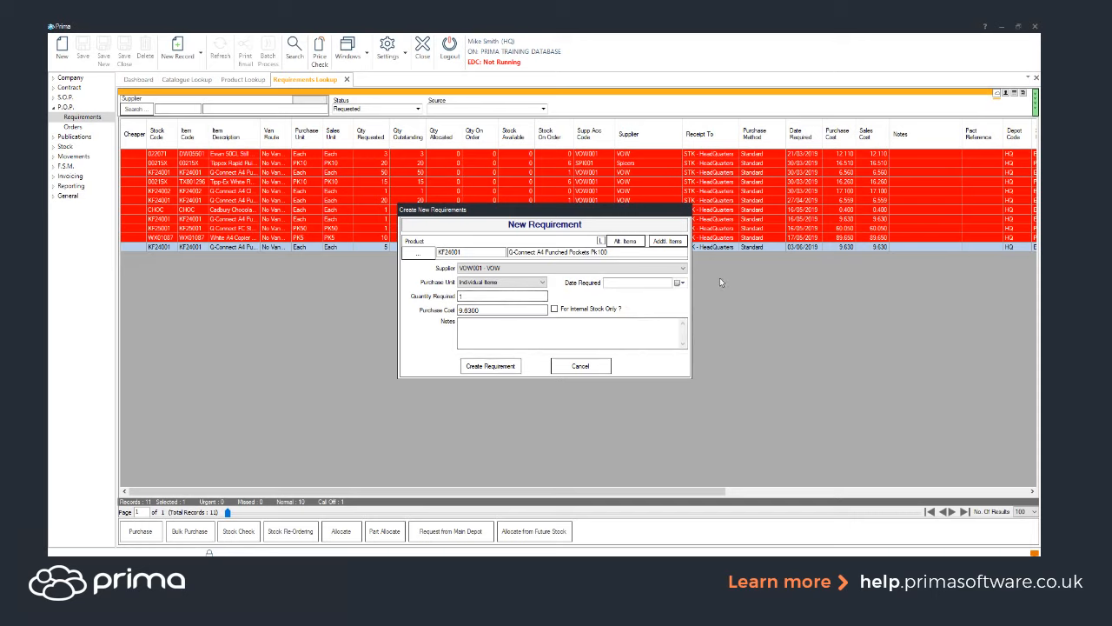
left_click(493, 369)
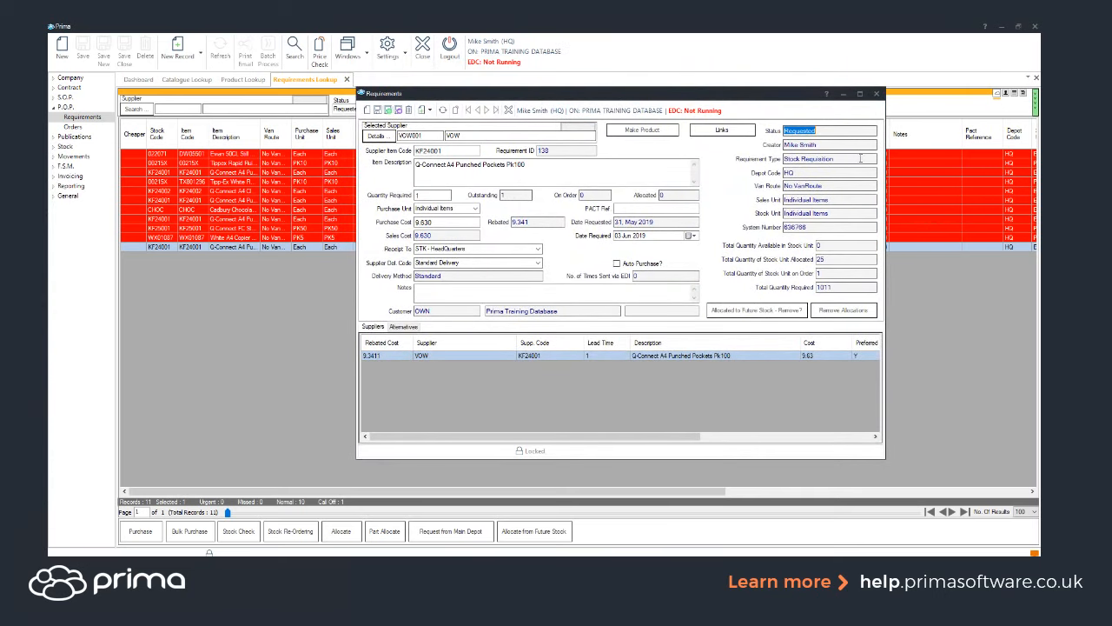
key("Tab")
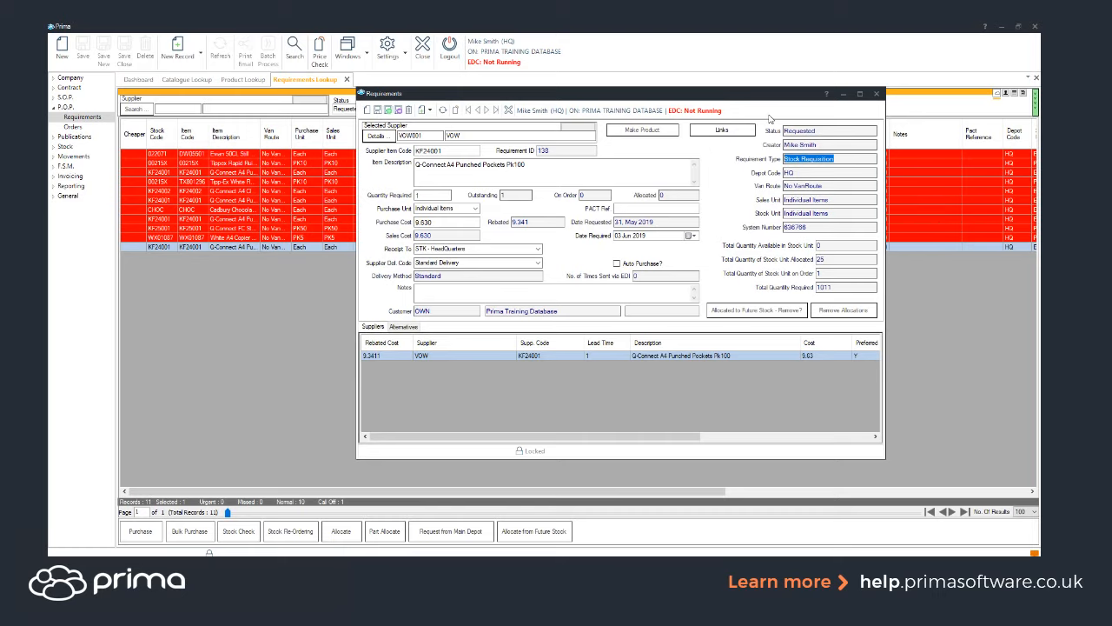
left_click(877, 93)
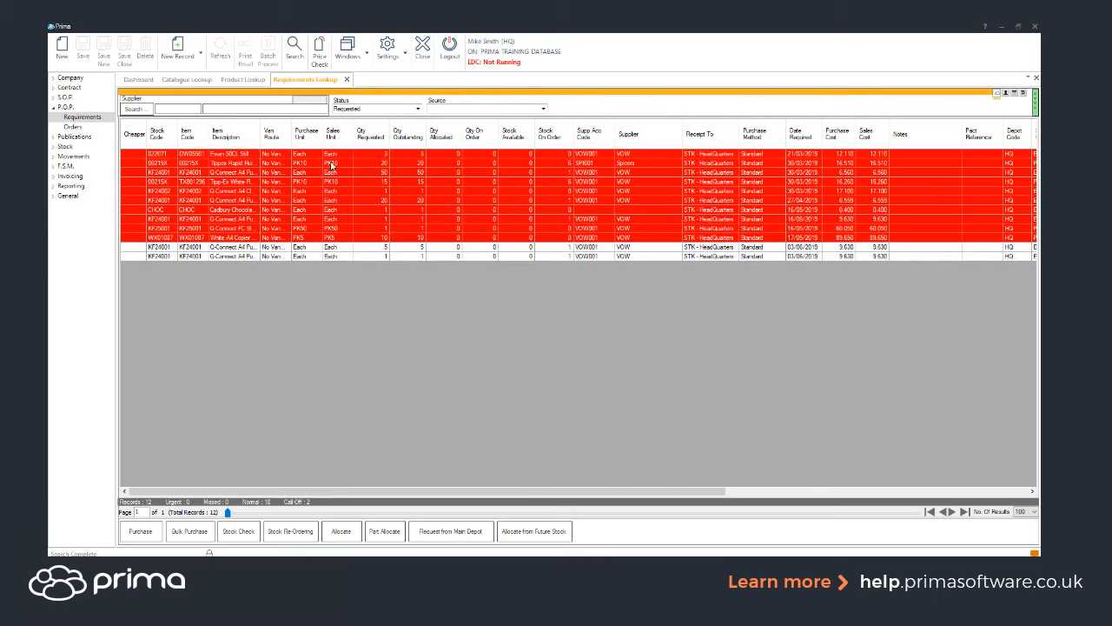
Step: With all requirements except the last one selected, purchase the proposed WX24001 item through Stock Re-Ordering
left_click_drag(331, 163, 323, 248)
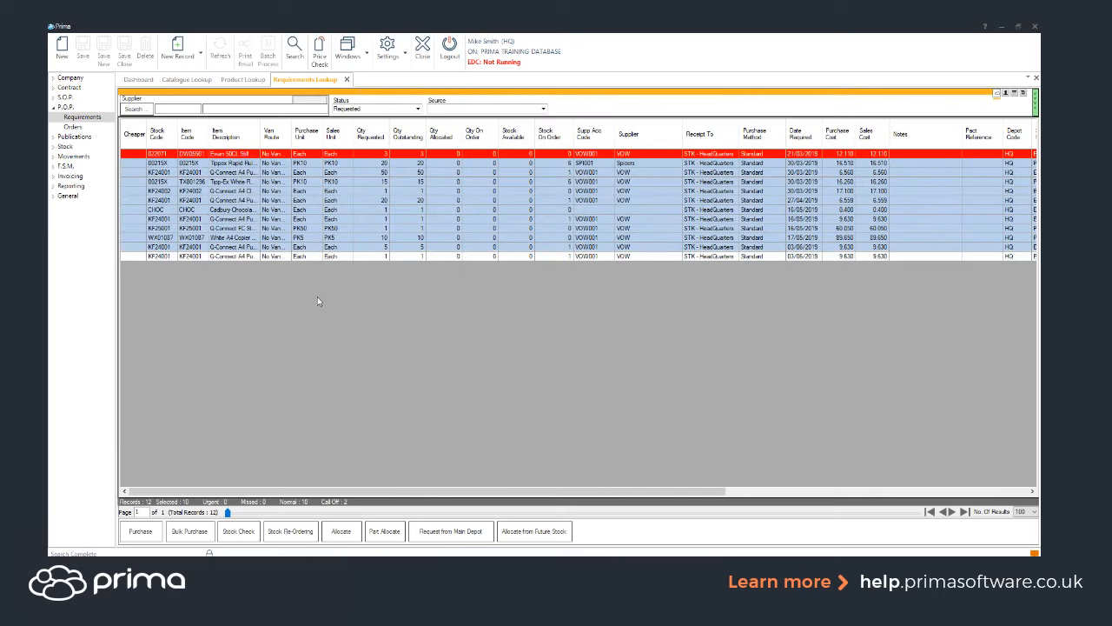
left_click(337, 157, "ctrl")
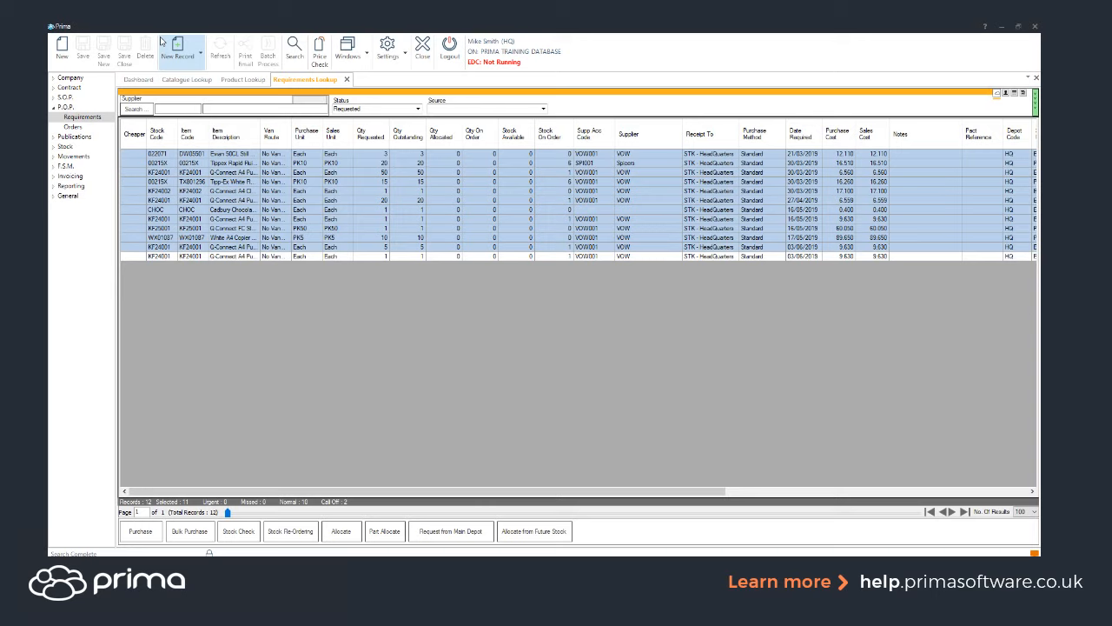
left_click(280, 531)
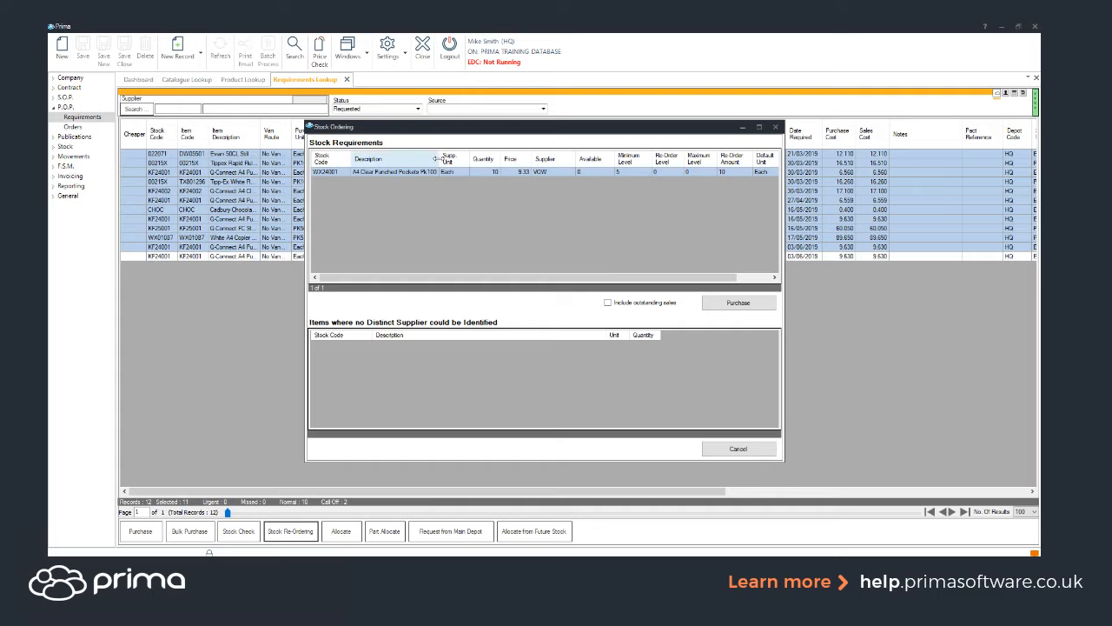
left_click(739, 304)
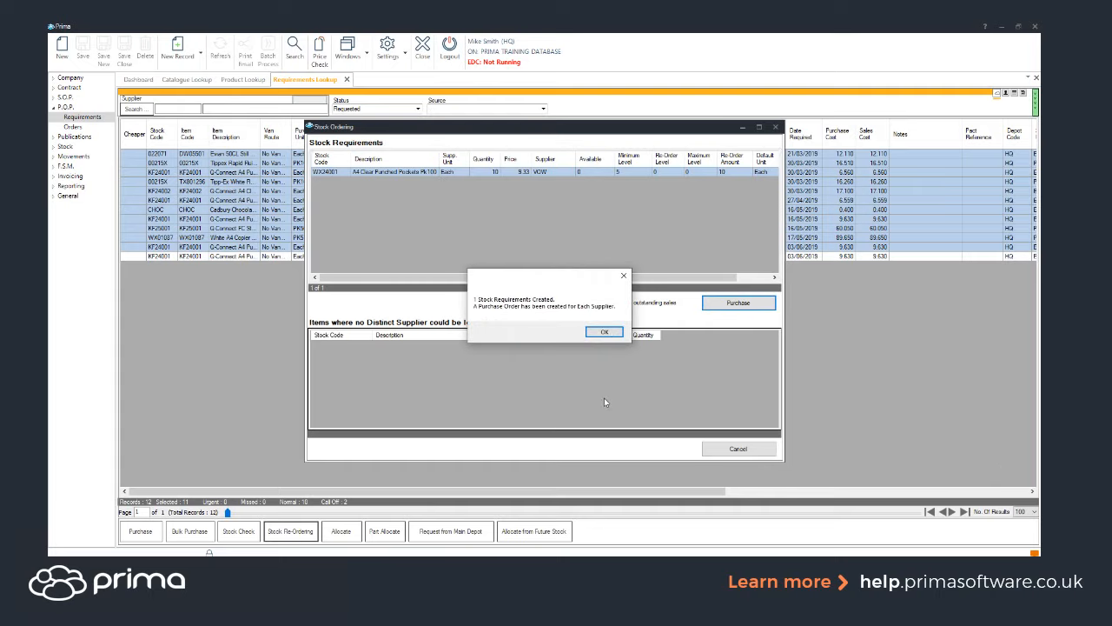
left_click(605, 333)
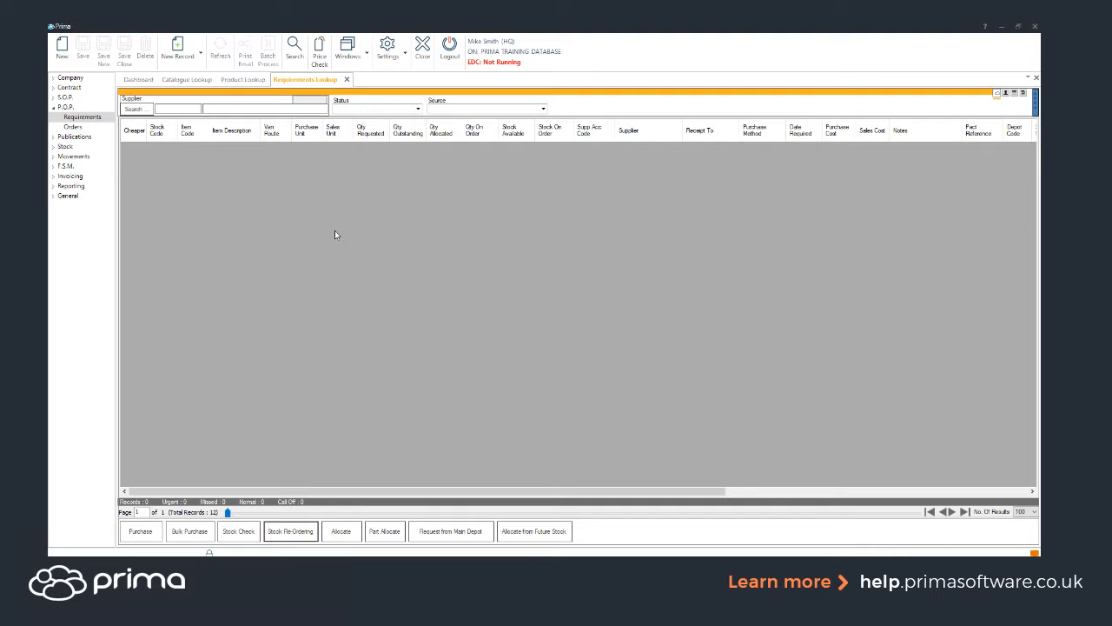
Step: Create a new purchase order record for the supplier VOW
left_click(180, 58)
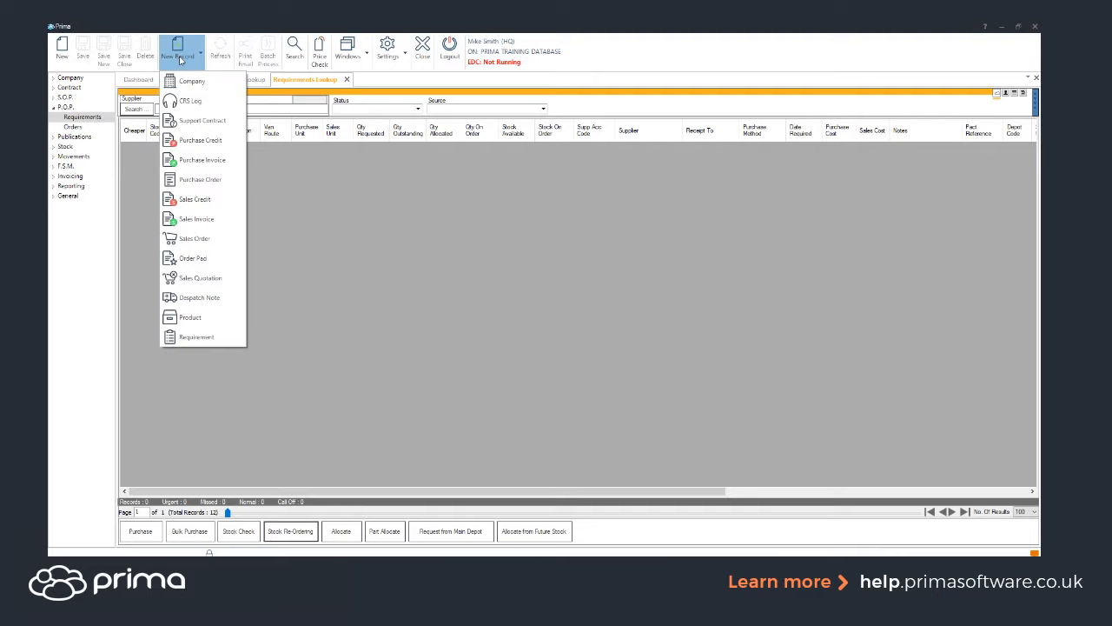
left_click(199, 178)
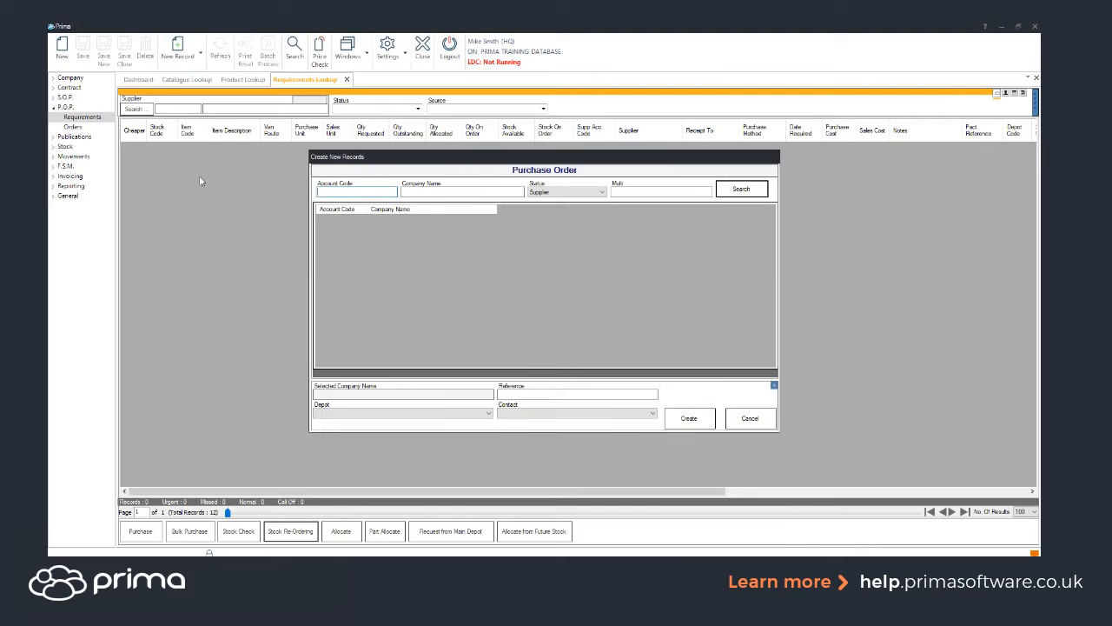
type("vow")
key("Return")
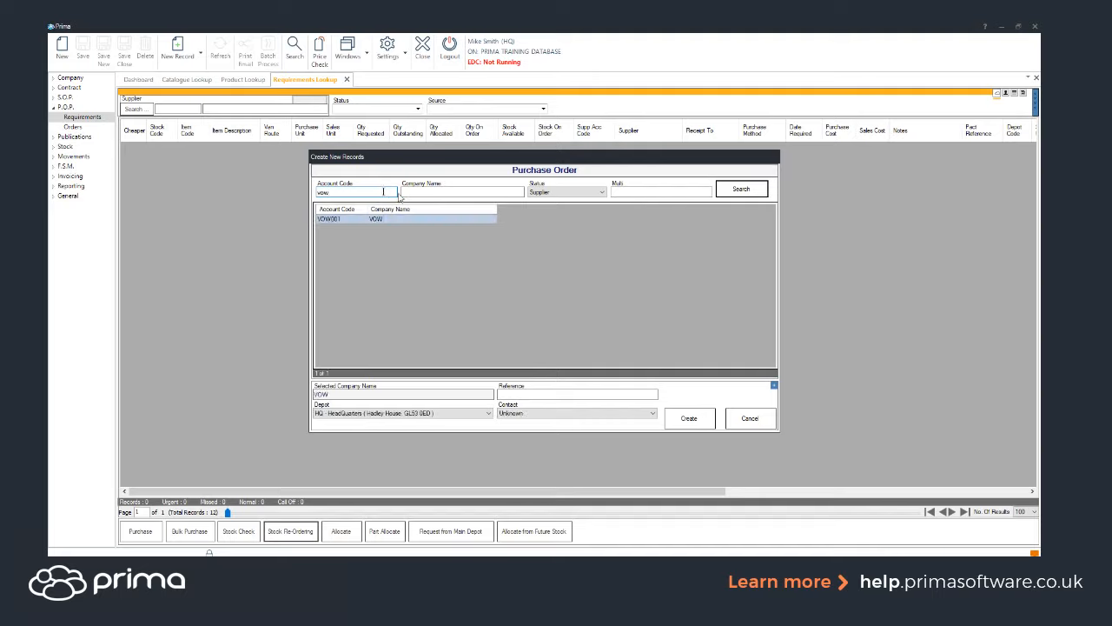
left_click(689, 418)
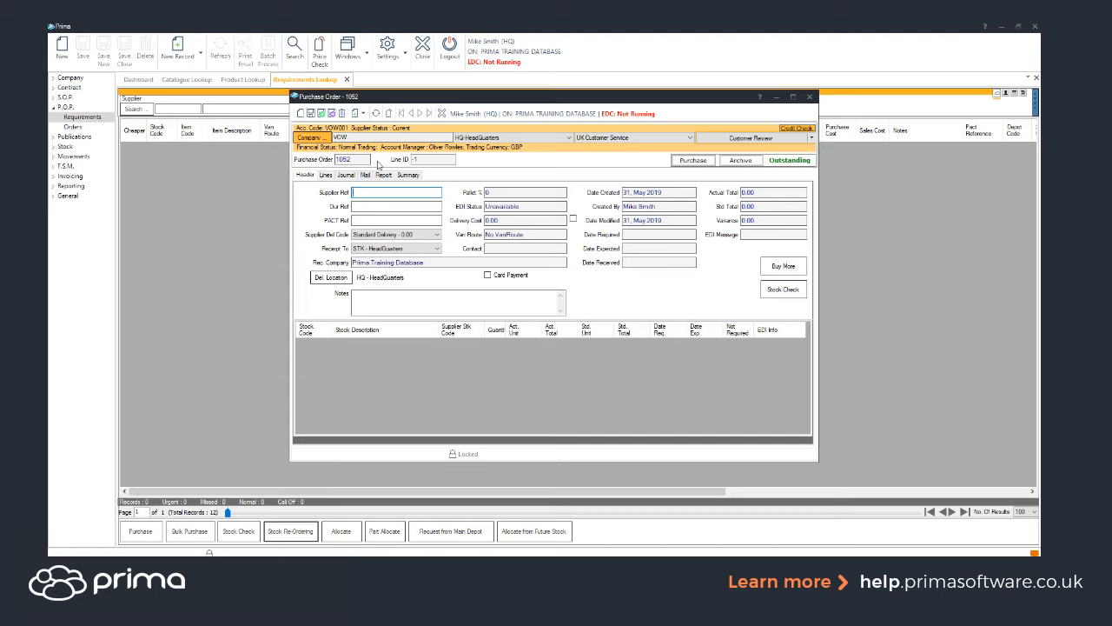
Step: Add a line for product KF24001 with a quantity of 5 to the purchase order
left_click(326, 175)
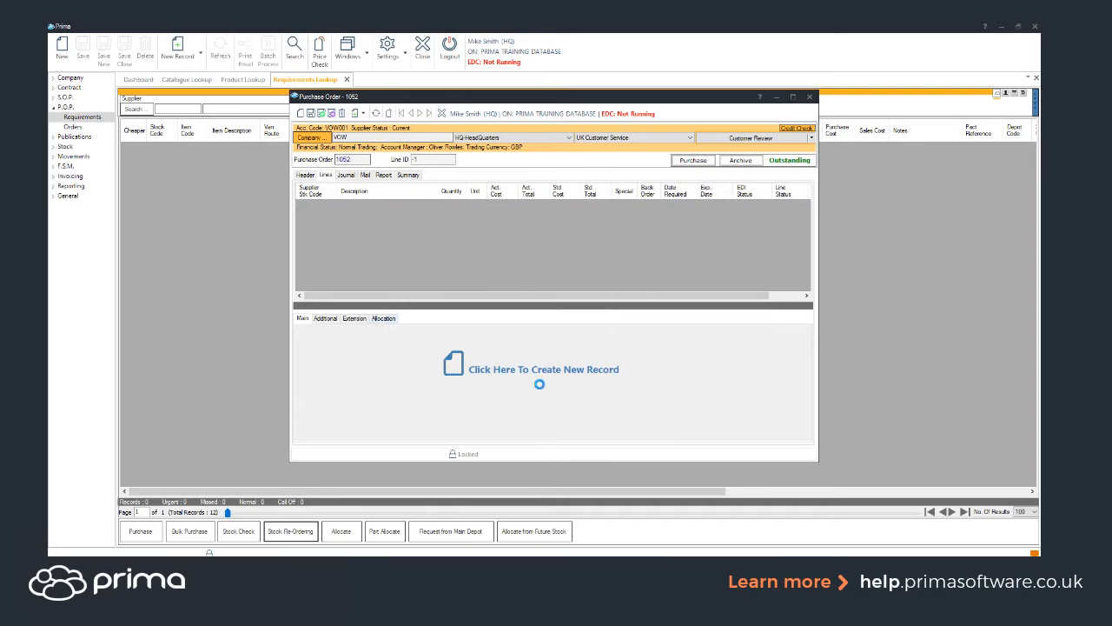
left_click(538, 383)
type("k")
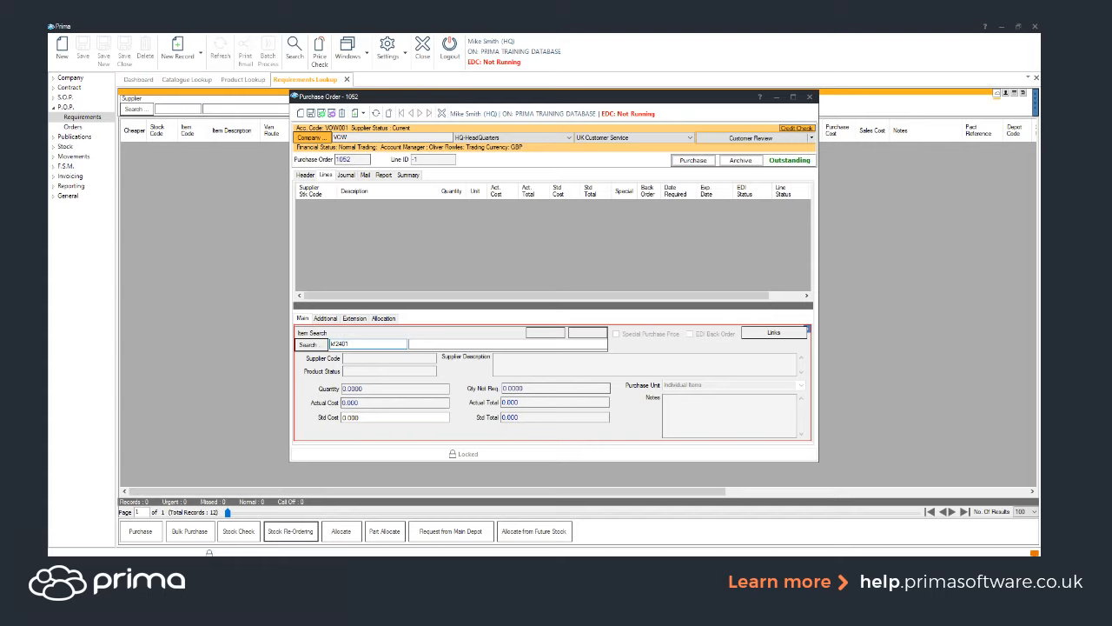
type("f24001")
left_click(310, 345)
type("5")
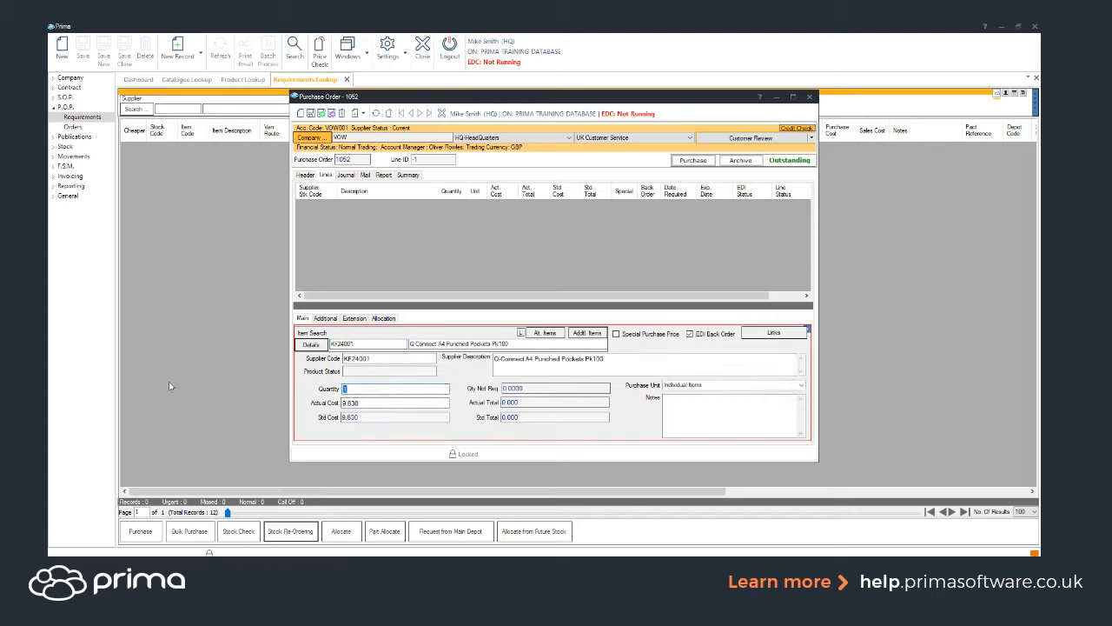
key("Return")
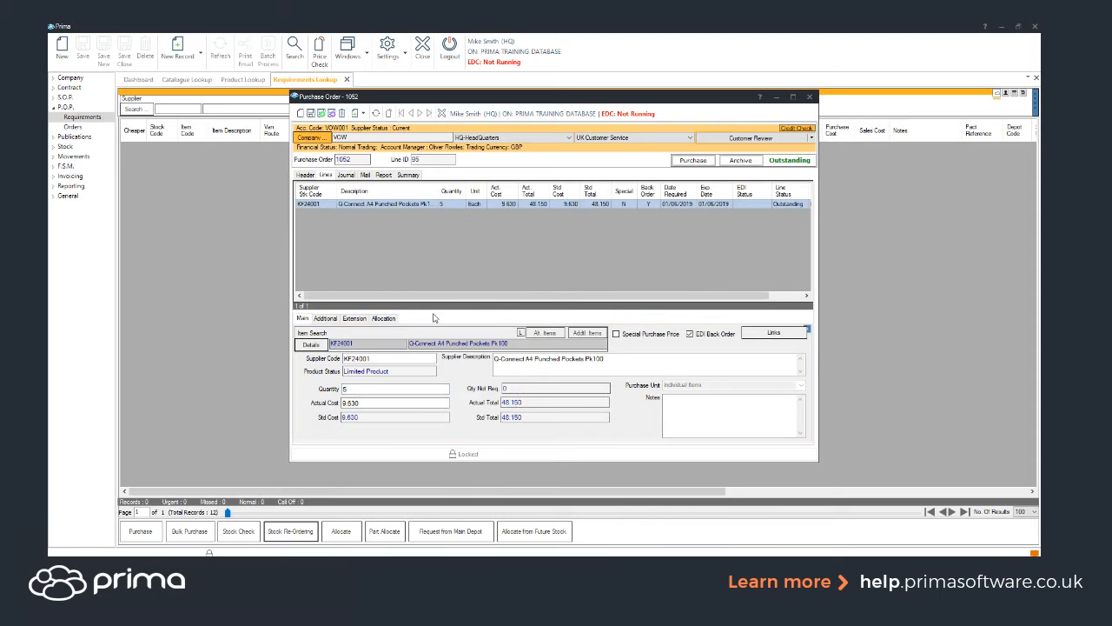
Step: View the order line's extension details and open the Buy More list from the purchase order's header
left_click(355, 319)
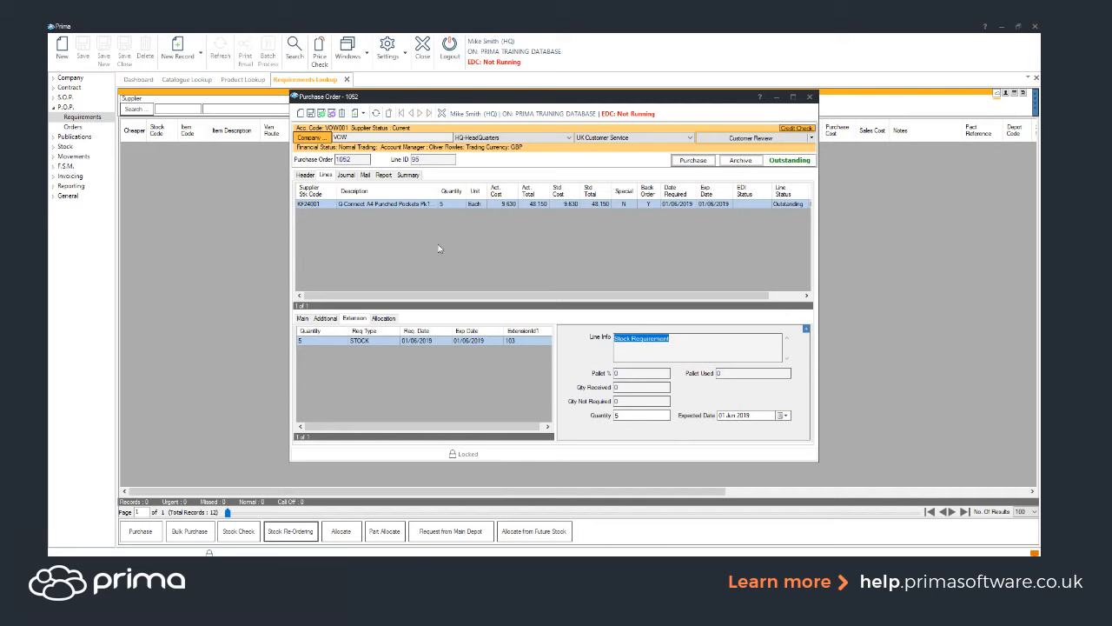
left_click(306, 174)
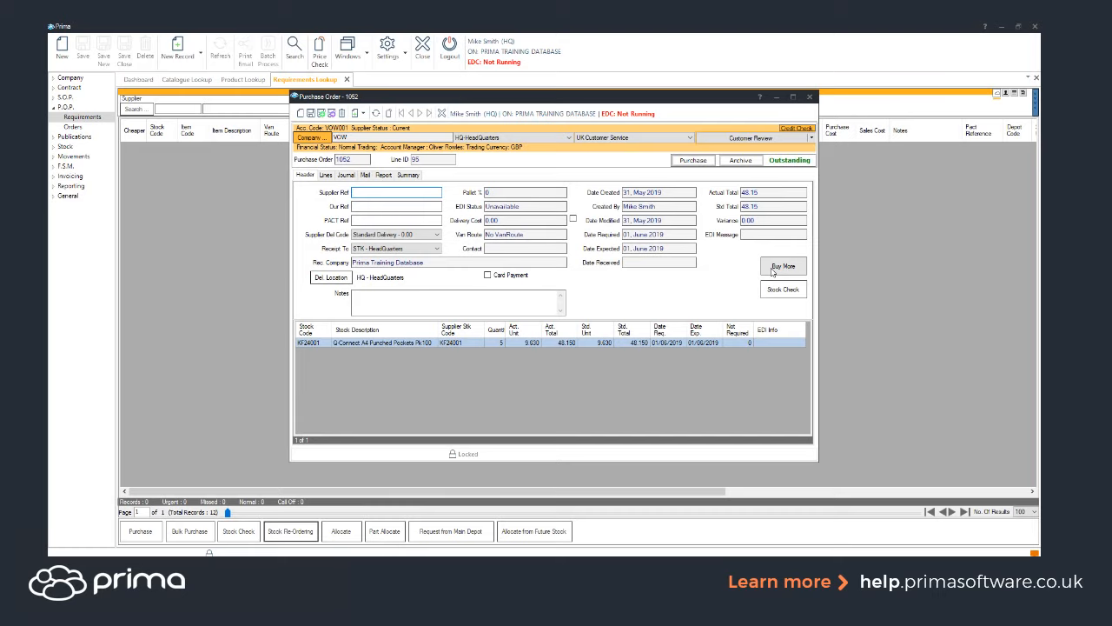
left_click(773, 271)
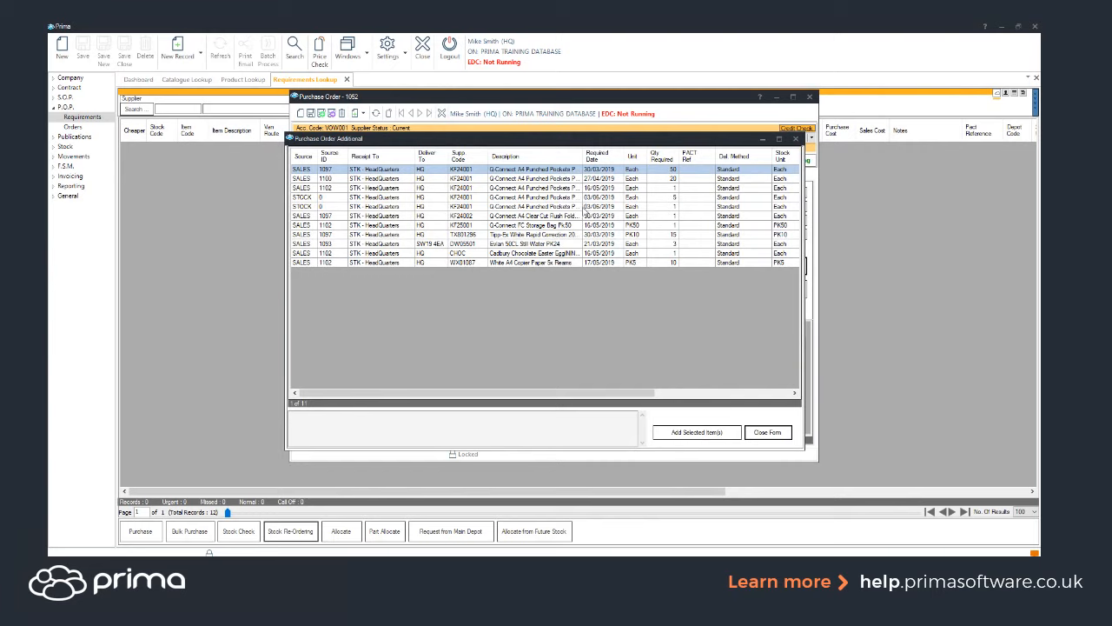
left_click(532, 189, "ctrl")
left_click(529, 216, "ctrl")
left_click(526, 190, "ctrl")
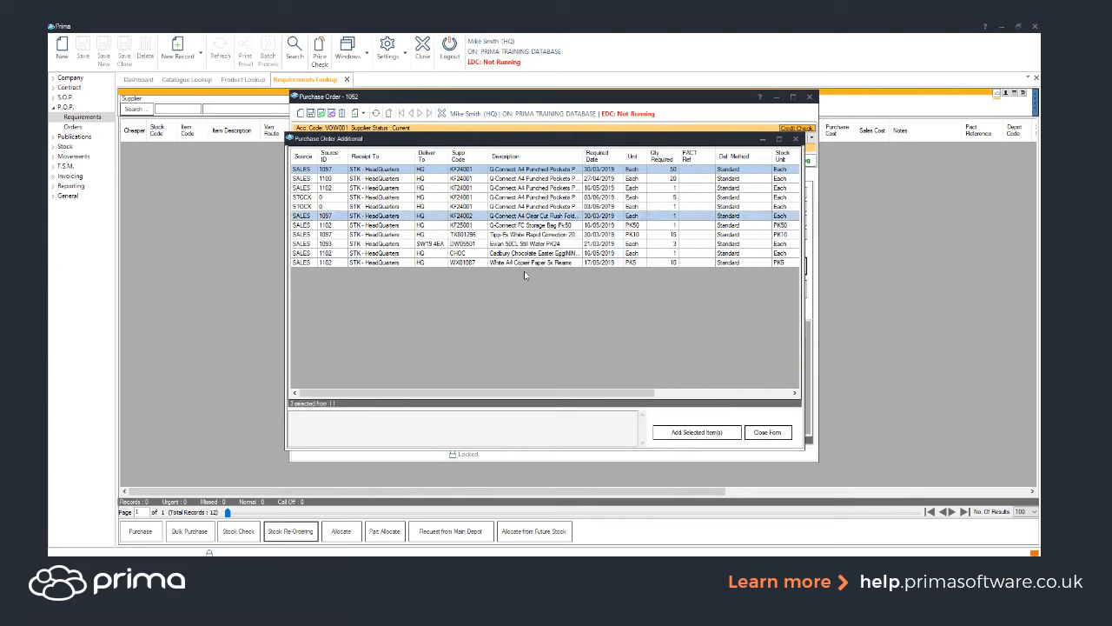
left_click(526, 189, "ctrl")
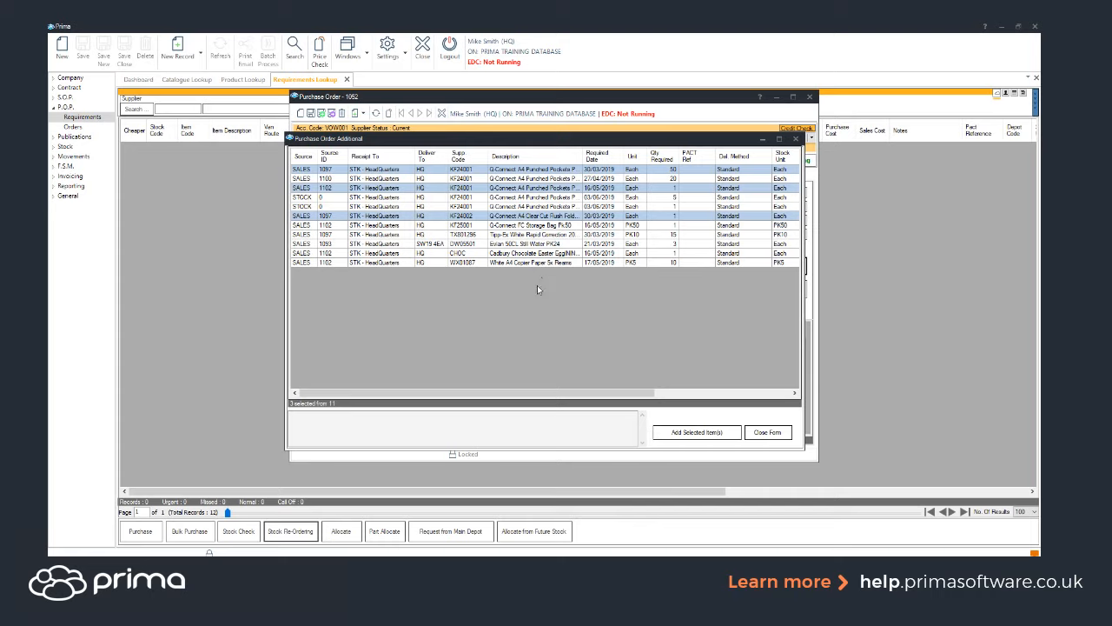
left_click(355, 192)
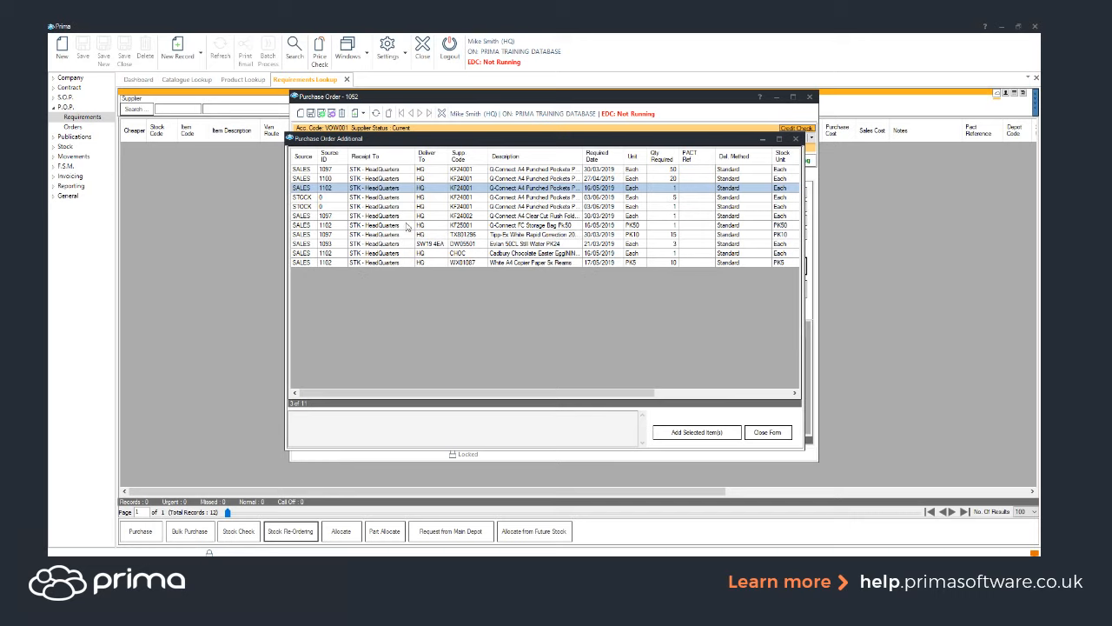
Step: Add the two KF24001 requirements with source STOCK from the additional items list to the purchase order
left_click_drag(401, 199, 402, 206)
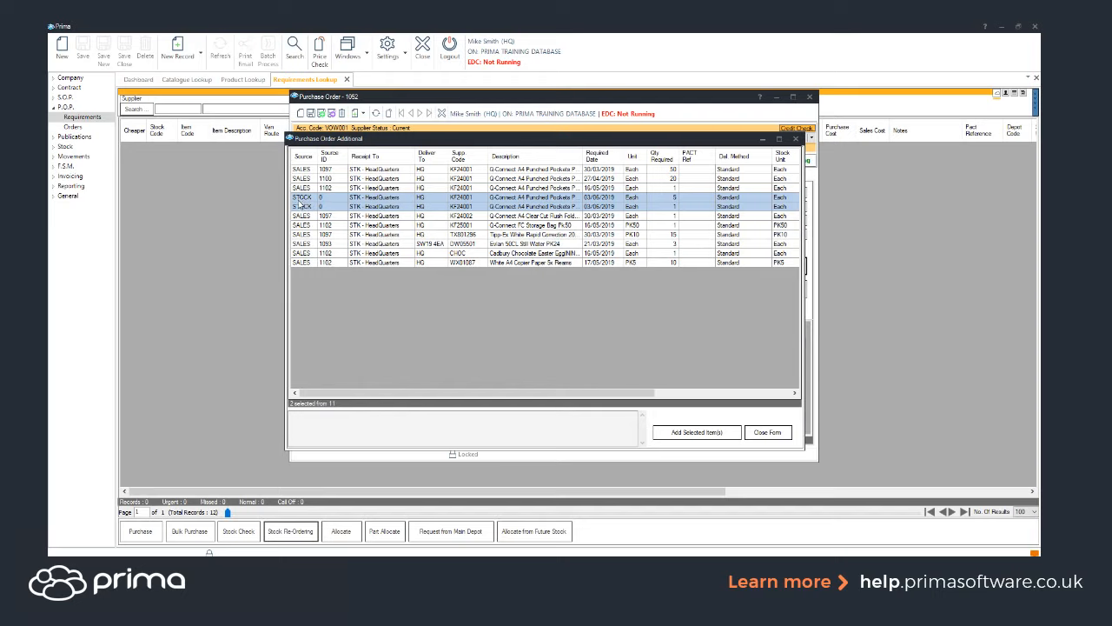
left_click(675, 431)
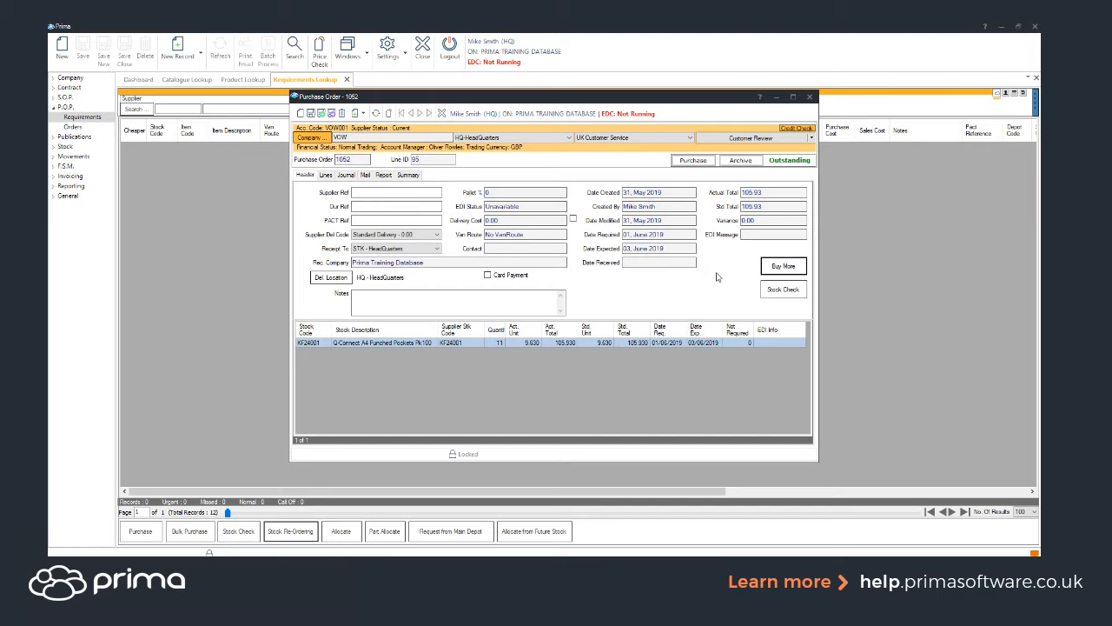
Step: Examine the purchase order line's links and the available reports, and close the purchase order from its header
left_click(326, 175)
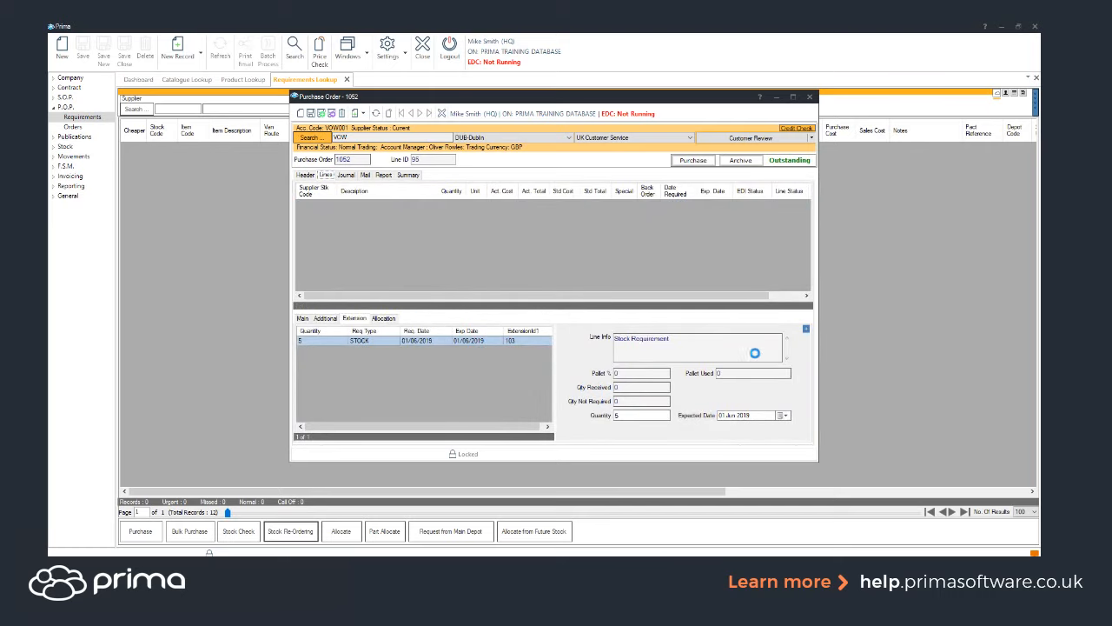
left_click(775, 333)
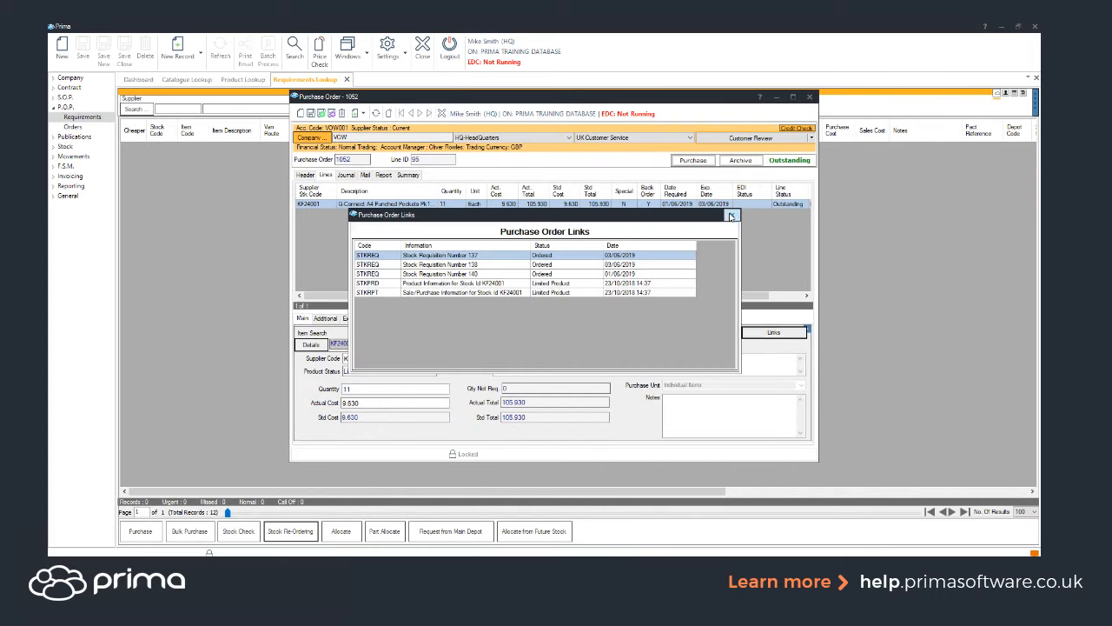
key("Escape")
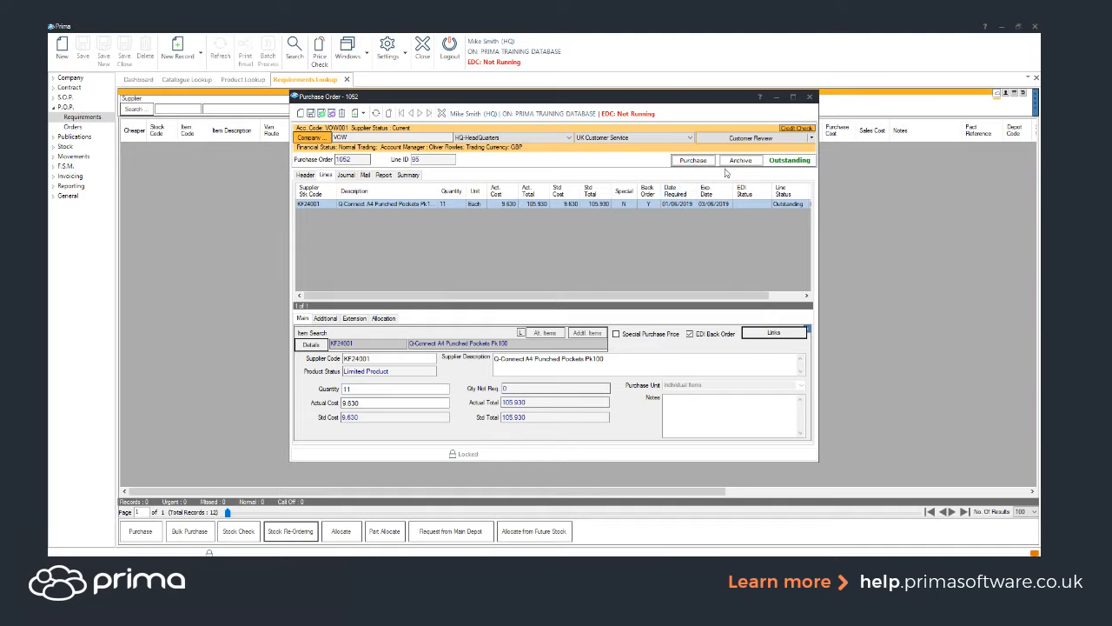
left_click(384, 175)
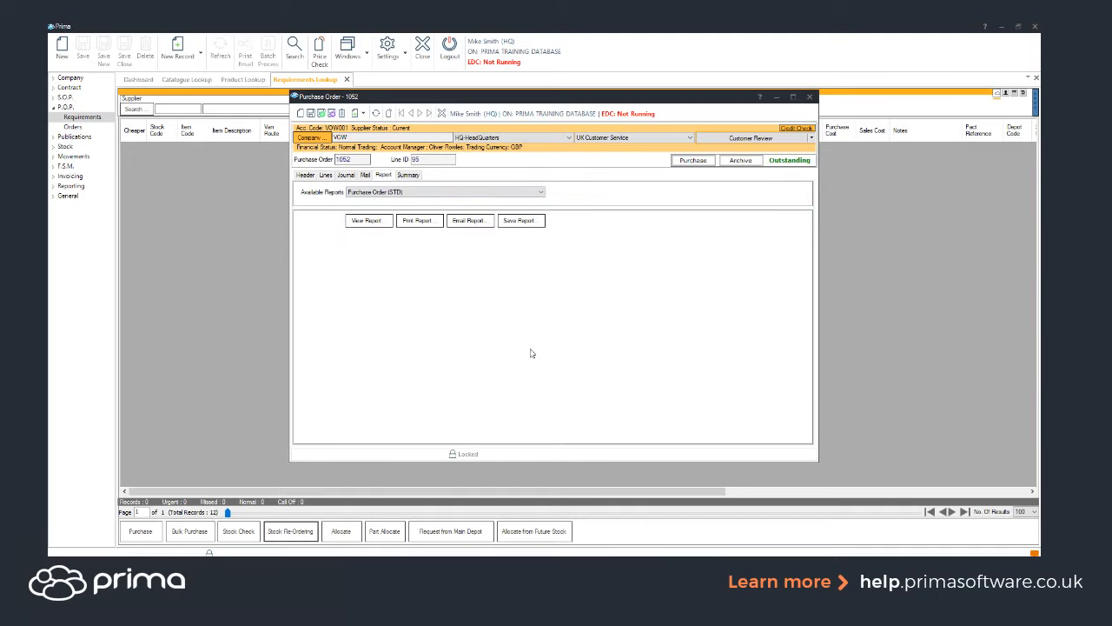
left_click(297, 176)
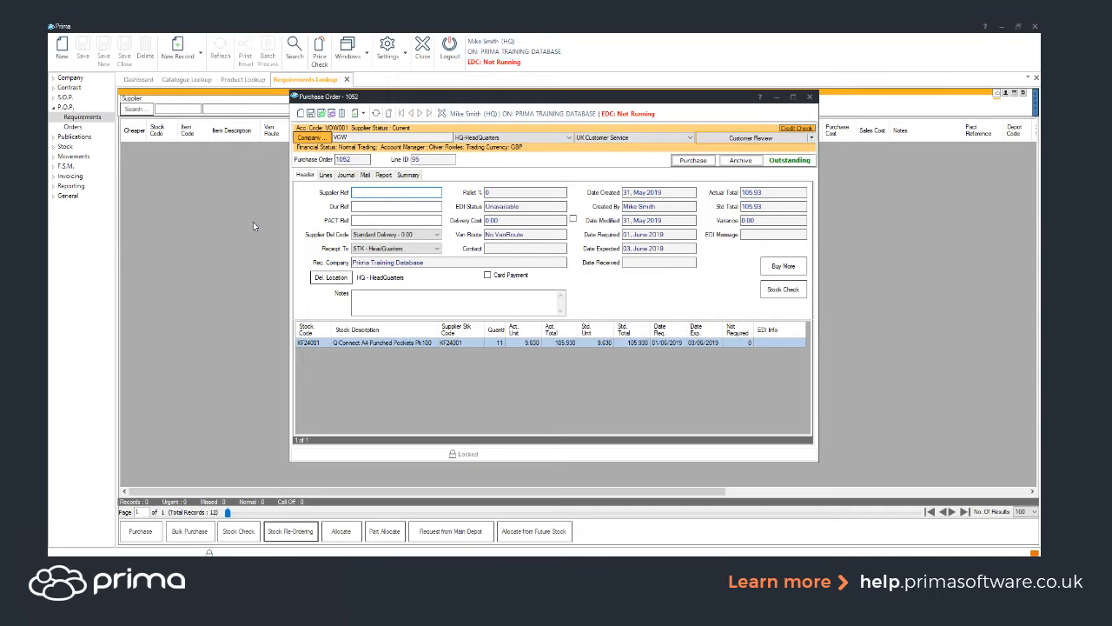
left_click(441, 113)
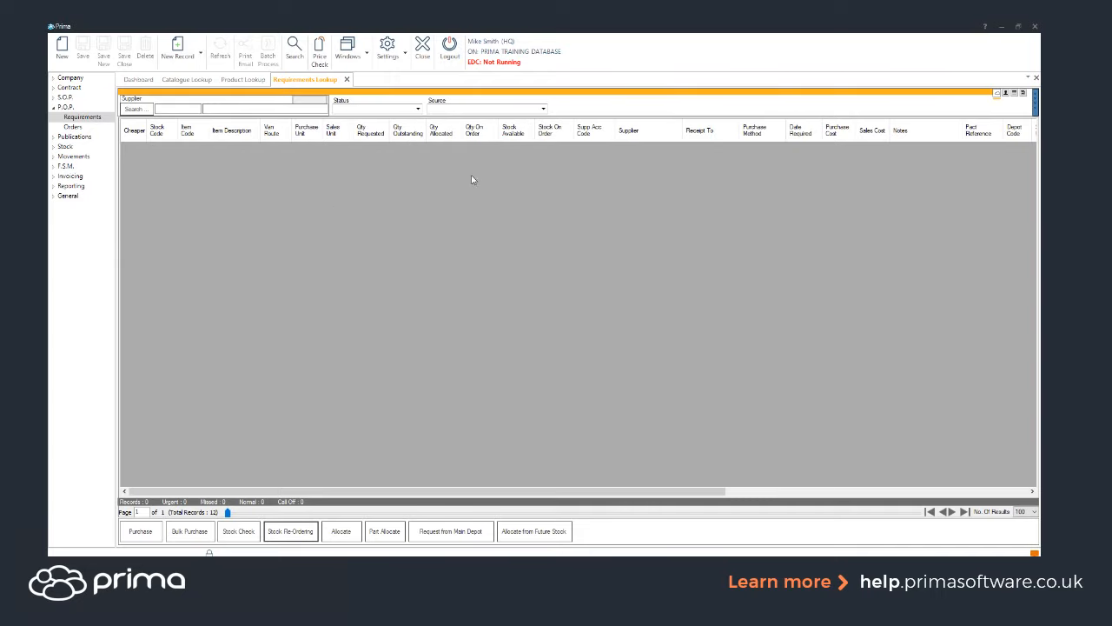
left_click(245, 79)
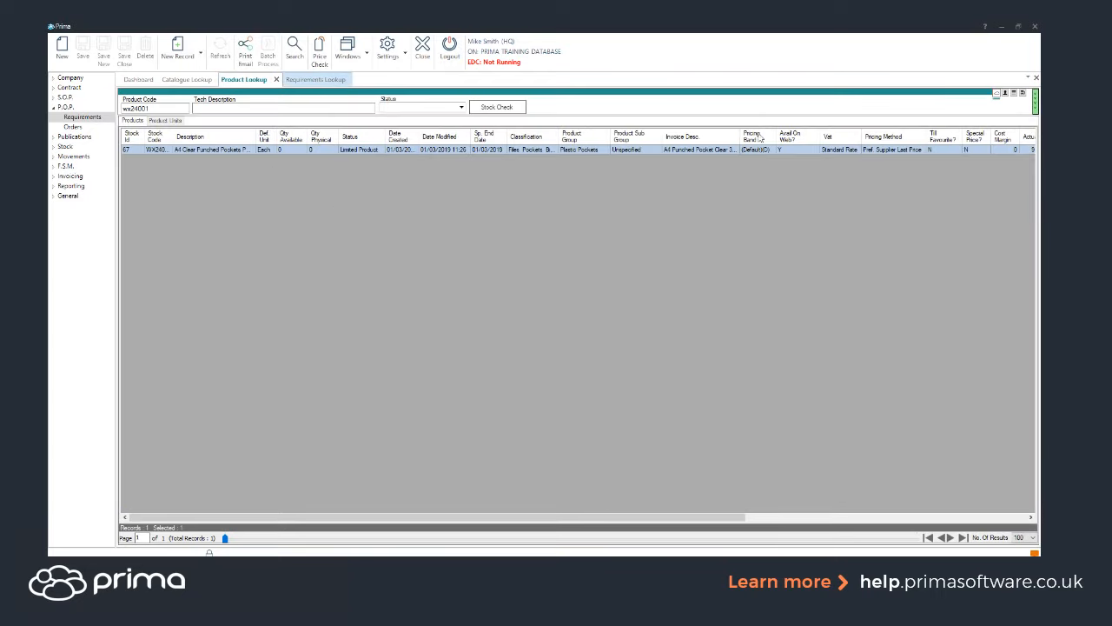
left_click(315, 79)
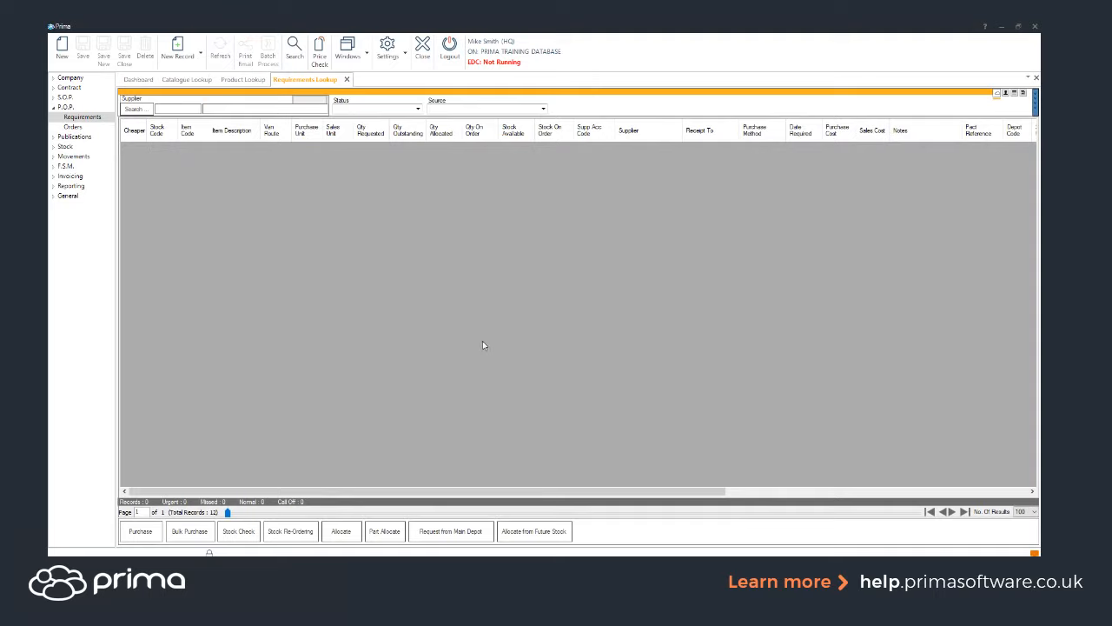